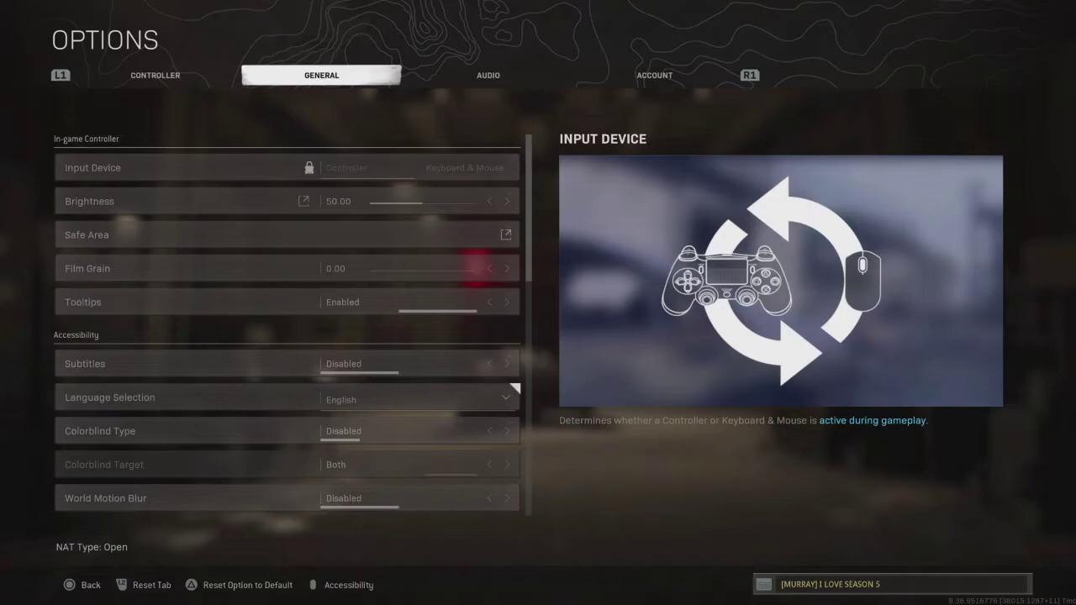
Raise the in-game brightness to 100 to preview its effect on the calibration images.
left_click(168, 200)
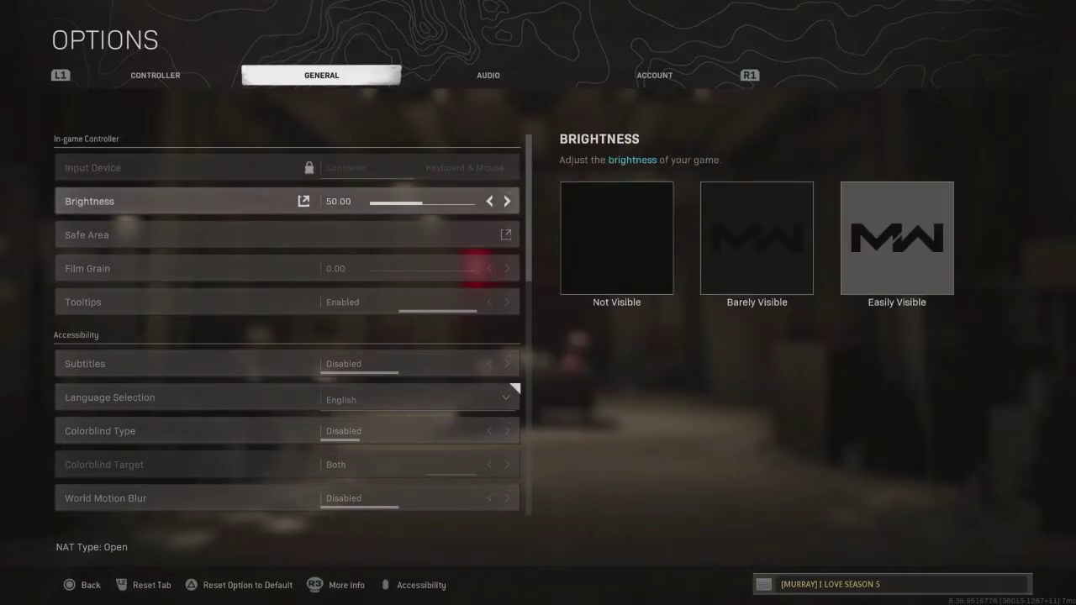
key("Right")
key("Right")
key("Right")
key("Right")
key("Right")
key("Right")
key("Right")
key("Right")
key("Right")
key("Right")
key("Right")
key("Right")
key("Right")
key("Right")
key("Right")
key("Right")
key("Right")
key("Right")
key("Right")
key("Right")
key("Right")
key("Right")
key("Right")
key("Right")
key("Right")
key("Right")
key("Right")
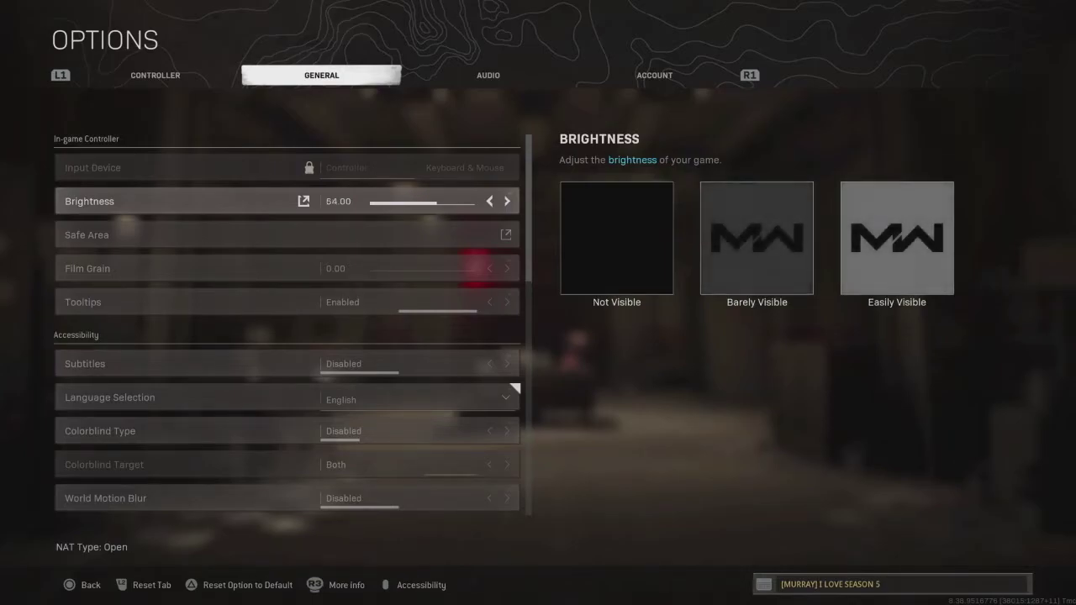
key("Right")
key("Right")
key("Right")
key("Right")
key("Right")
key("Right")
key("Right")
key("Right")
key("Right")
key("Right")
key("Right")
key("Right")
key("Right")
key("Right")
key("Right")
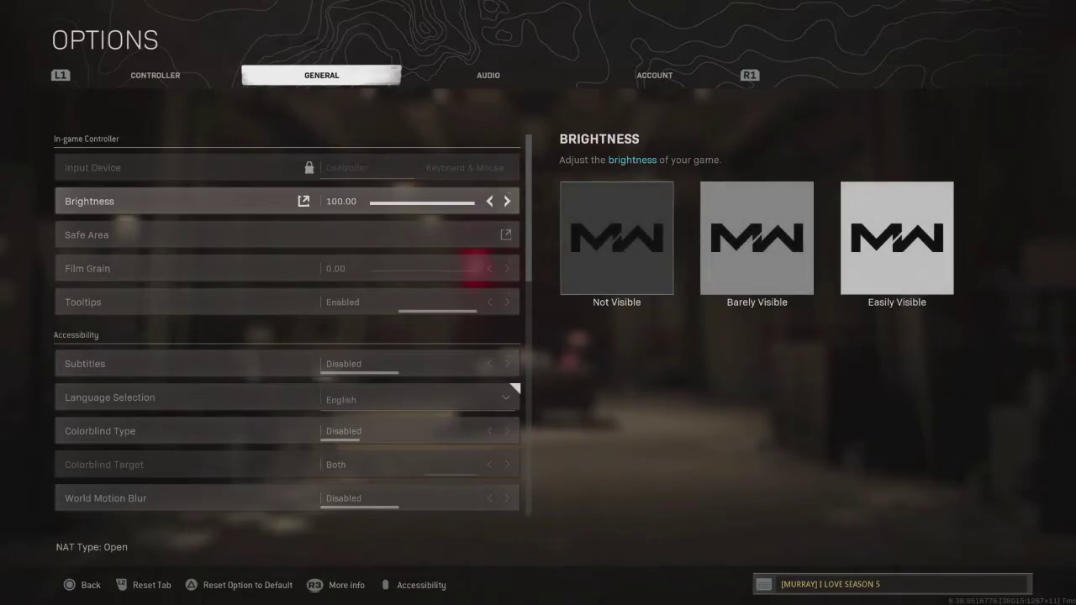
Lower the in-game brightness back to 50.
key("Left")
key("Left")
key("Left")
key("Left")
key("Left")
key("Left")
key("Left")
key("Left")
key("Left")
key("Left")
key("Left")
key("Left")
key("Left")
key("Left")
key("Left")
key("Left")
key("Left")
key("Left")
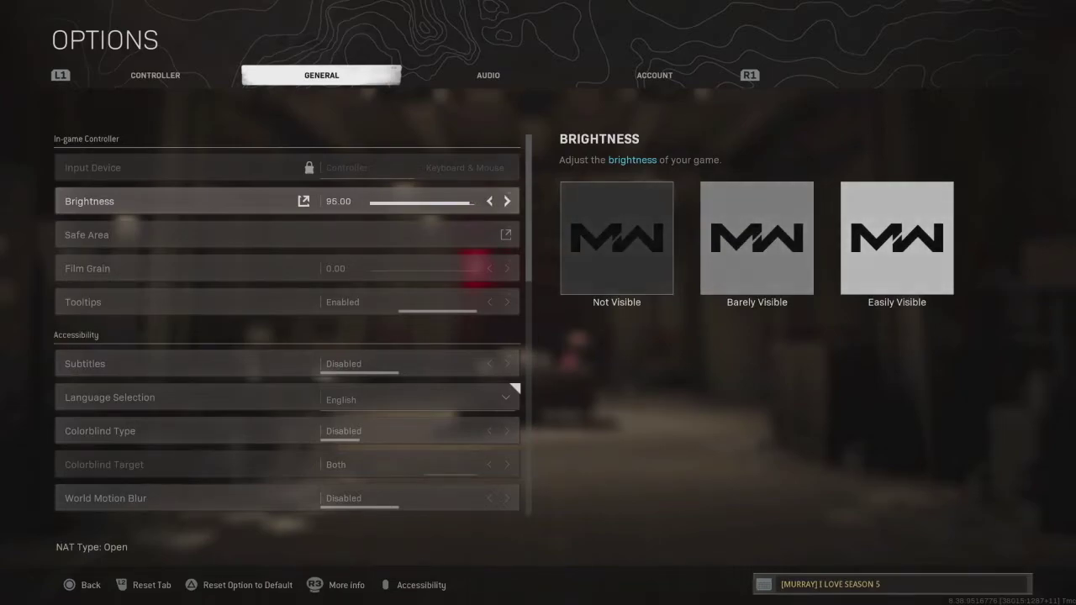
key("Left")
key("Left")
key("Left")
key("Left")
key("Left")
key("Left")
key("Left")
key("Left")
key("Left")
key("Left")
key("Left")
key("Left")
key("Left")
key("Left")
key("Left")
key("Left")
key("Left")
key("Left")
key("Left")
key("Left")
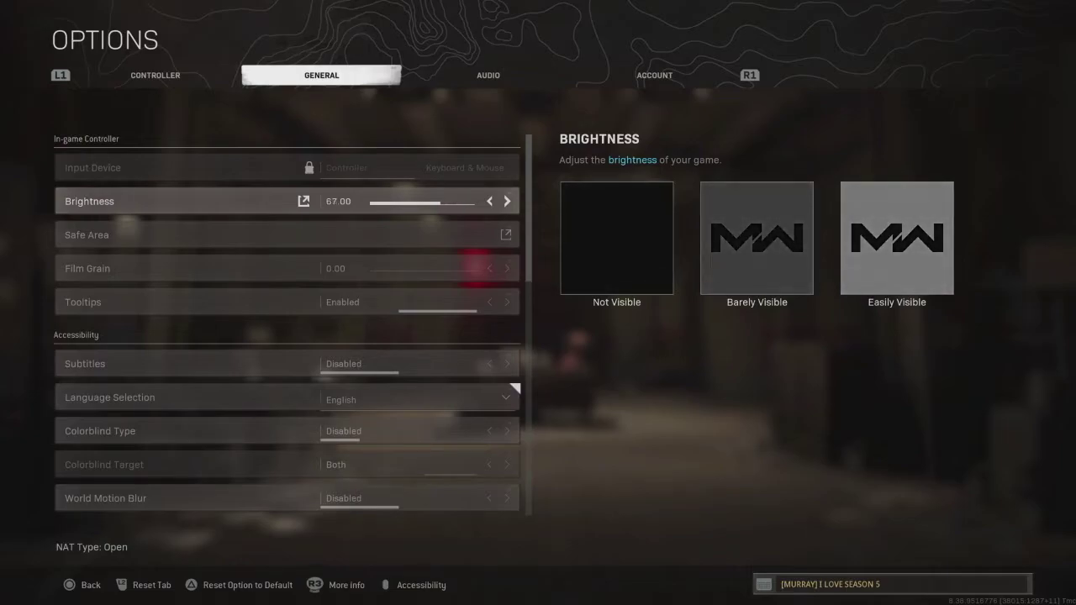
key("Left")
key("Left")
key("Left")
key("Left")
key("Left")
key("Left")
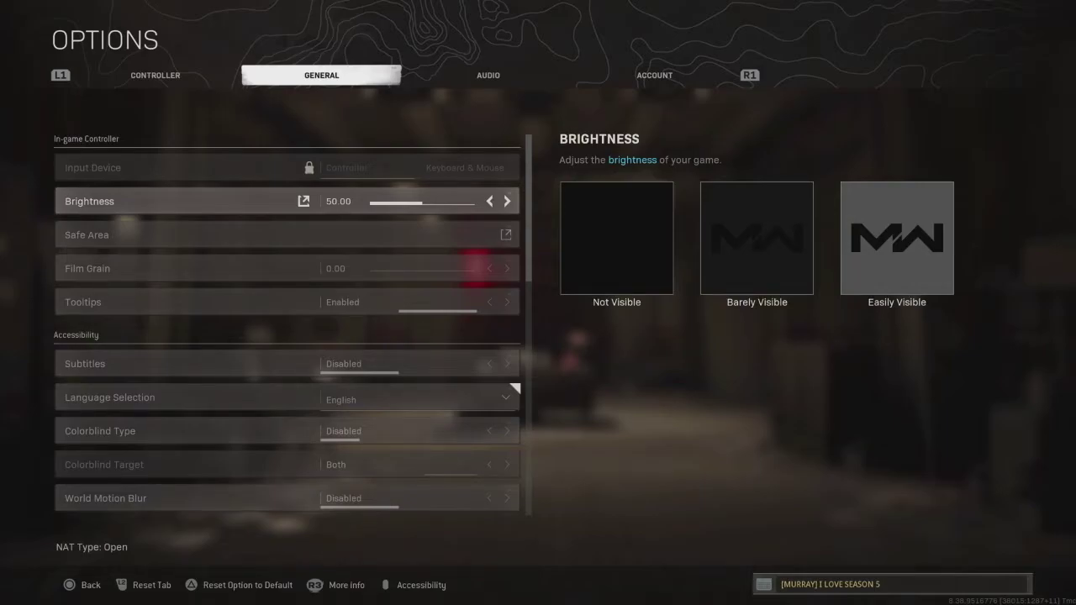
Review the Safe Area, Film Grain, Tooltips, Subtitles and Language Selection options.
left_click(252, 234)
left_click(252, 268)
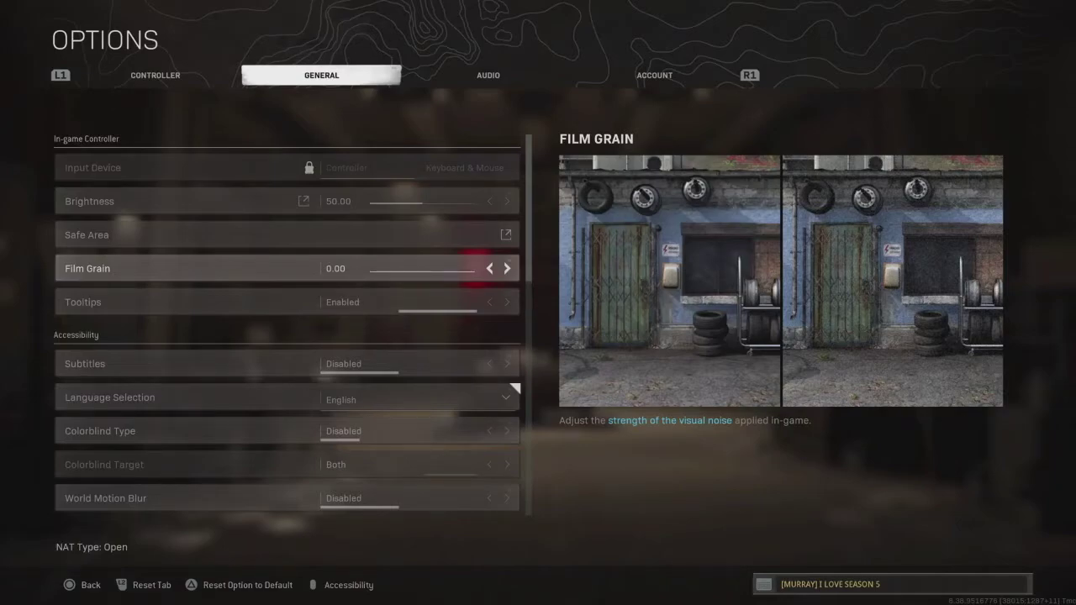
left_click(194, 301)
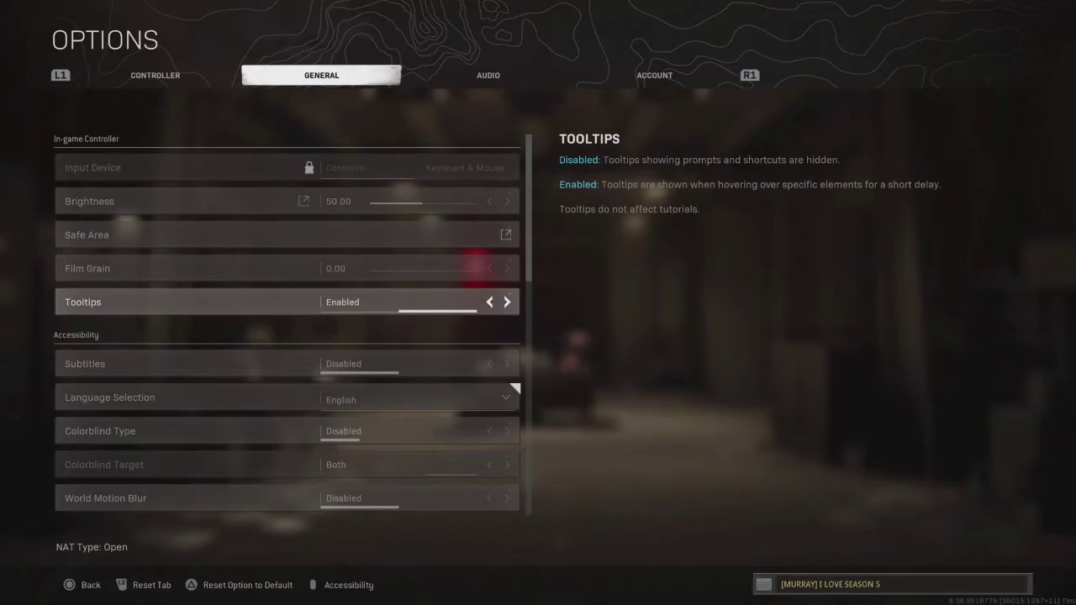
left_click(193, 364)
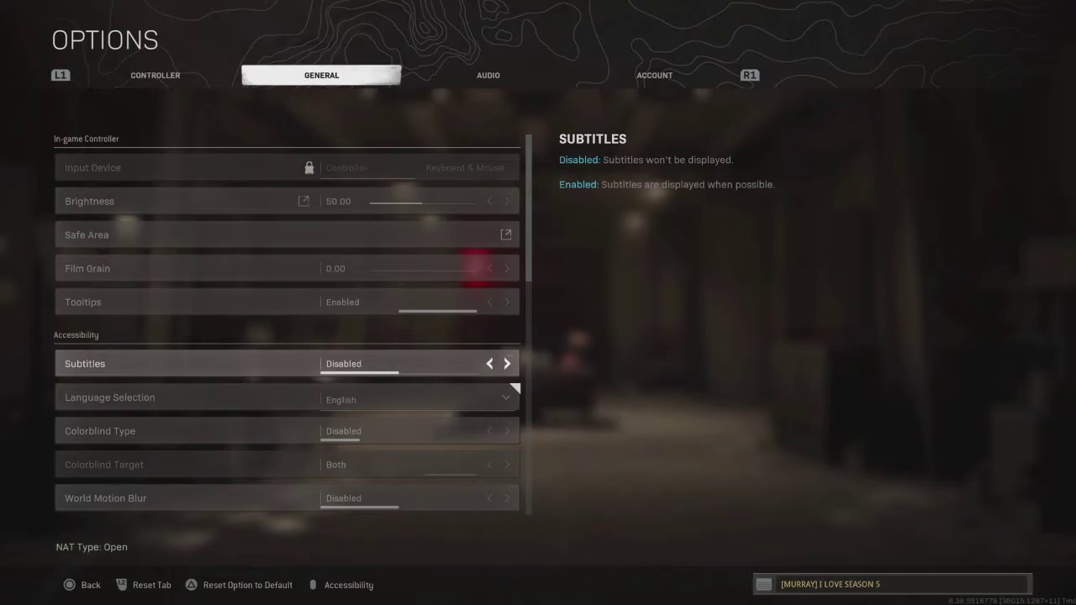
left_click(194, 397)
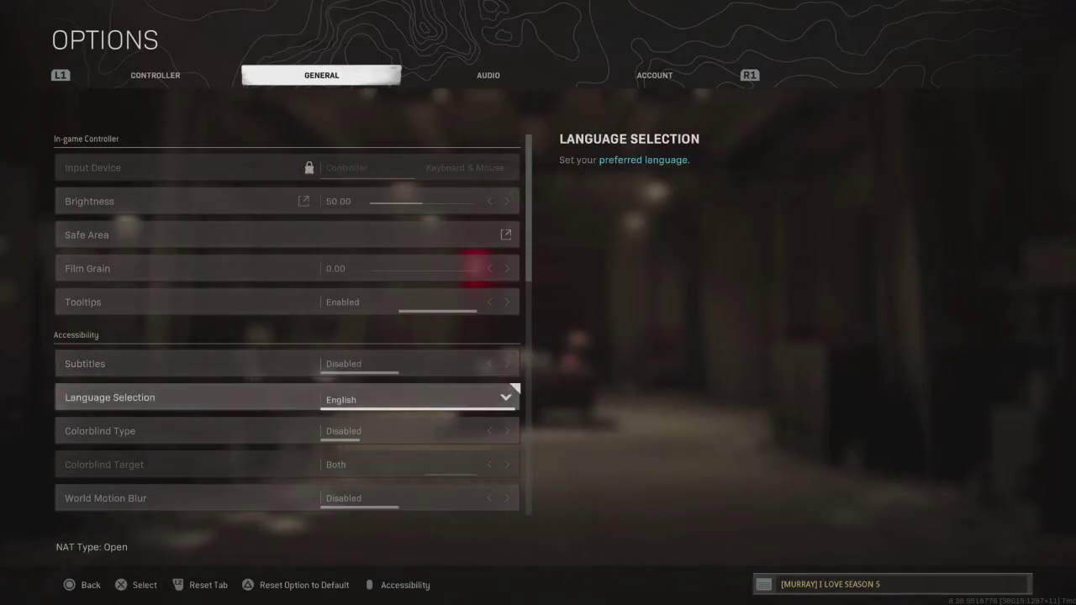
Try the different Colorblind Type modes and return the option to Disabled.
left_click(193, 430)
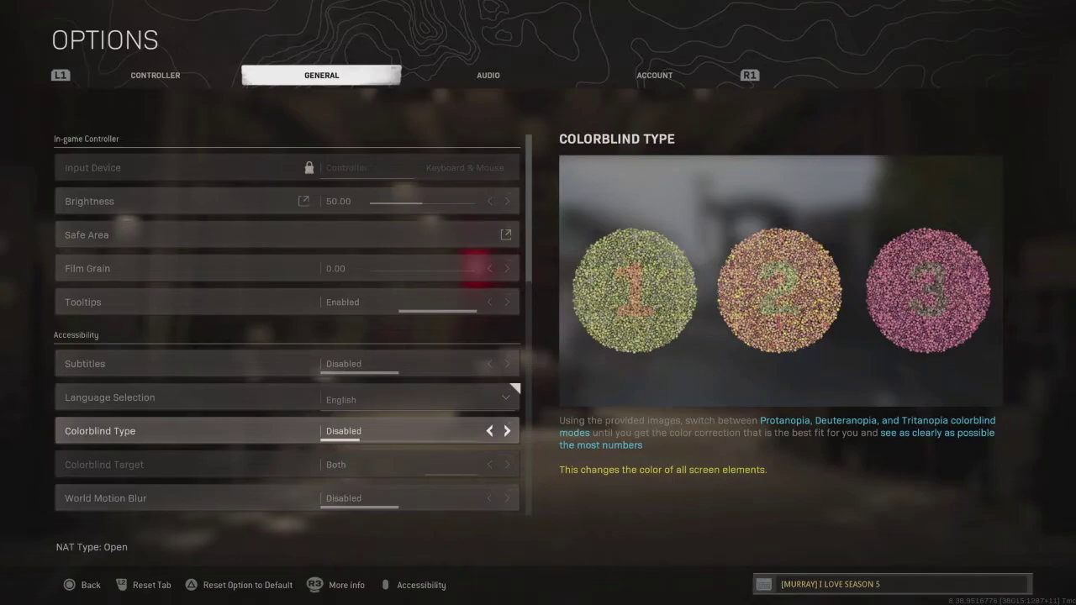
key("Left")
key("Right")
key("Left")
key("Left")
key("Right")
key("Left")
key("Left")
Examine the motion blur, texture streaming, mini map, compass, text chat behavior and new message sound alert options.
key("Down")
key("Down")
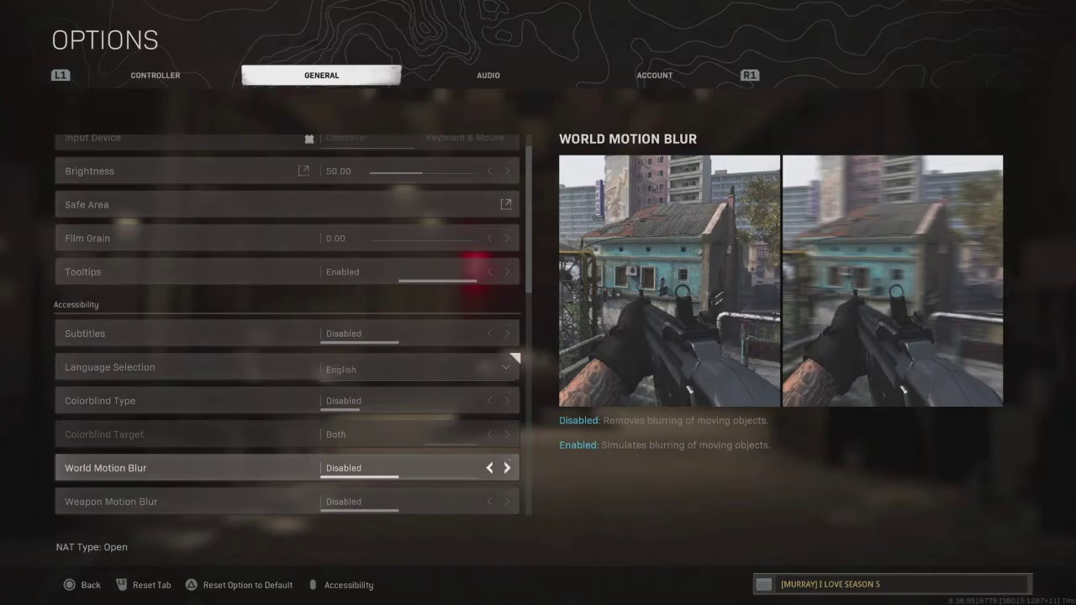
left_click(111, 502)
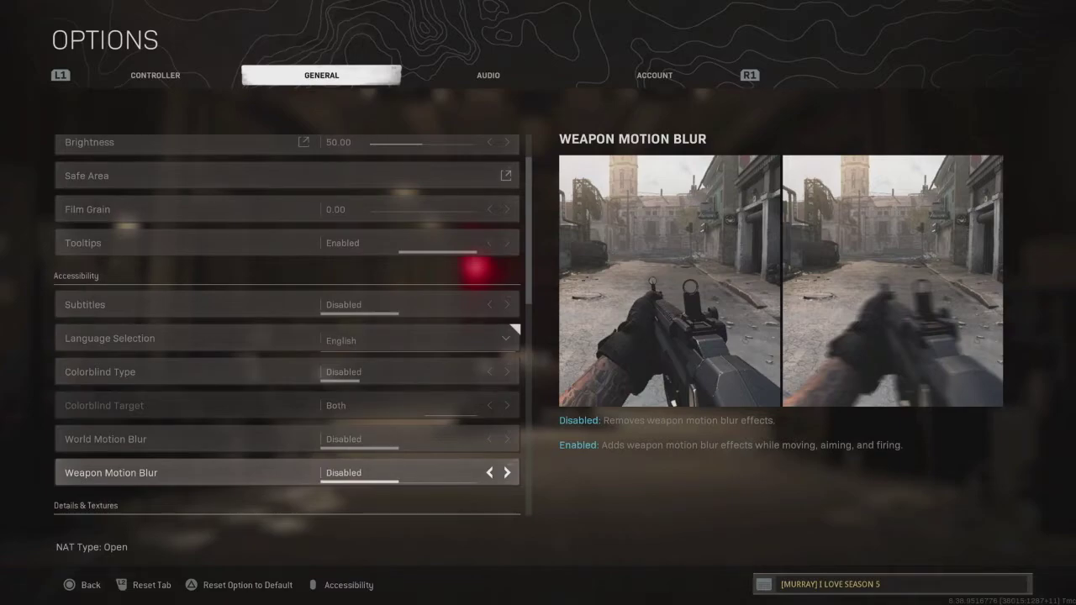
key("Down")
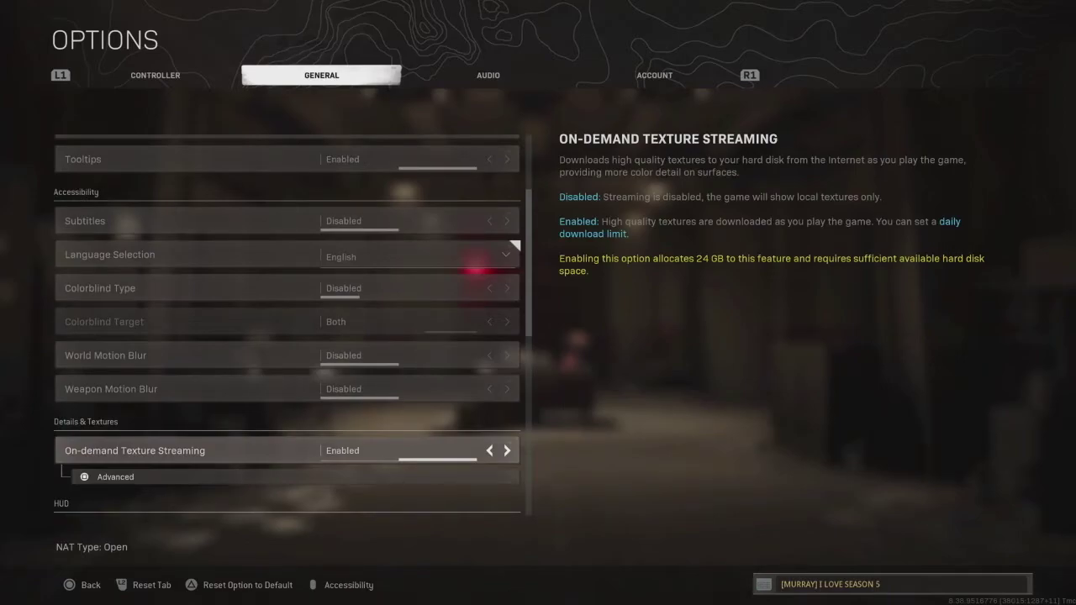
key("Down")
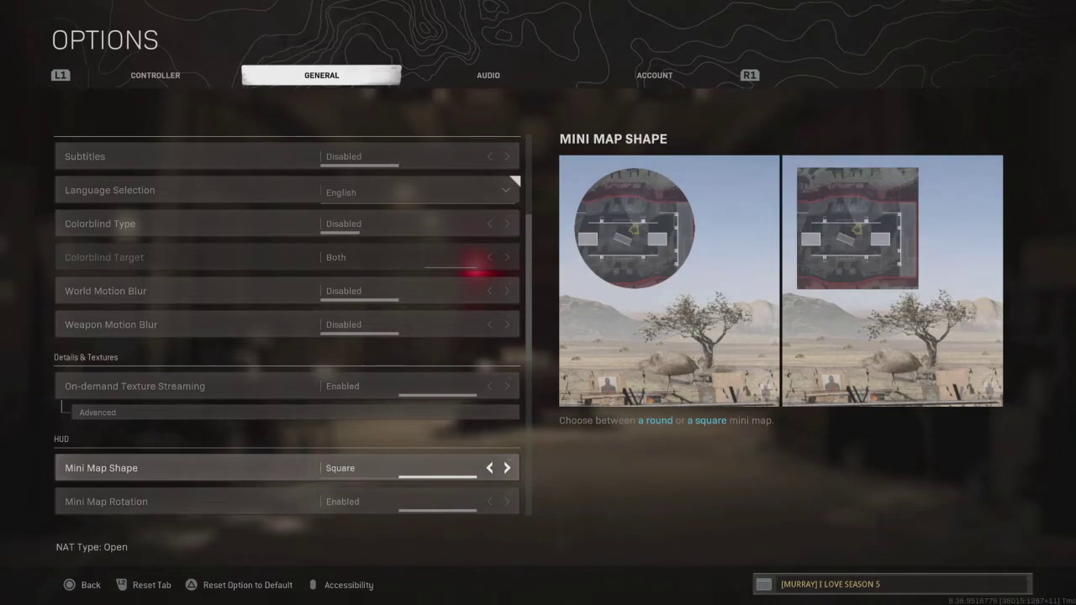
key("Down")
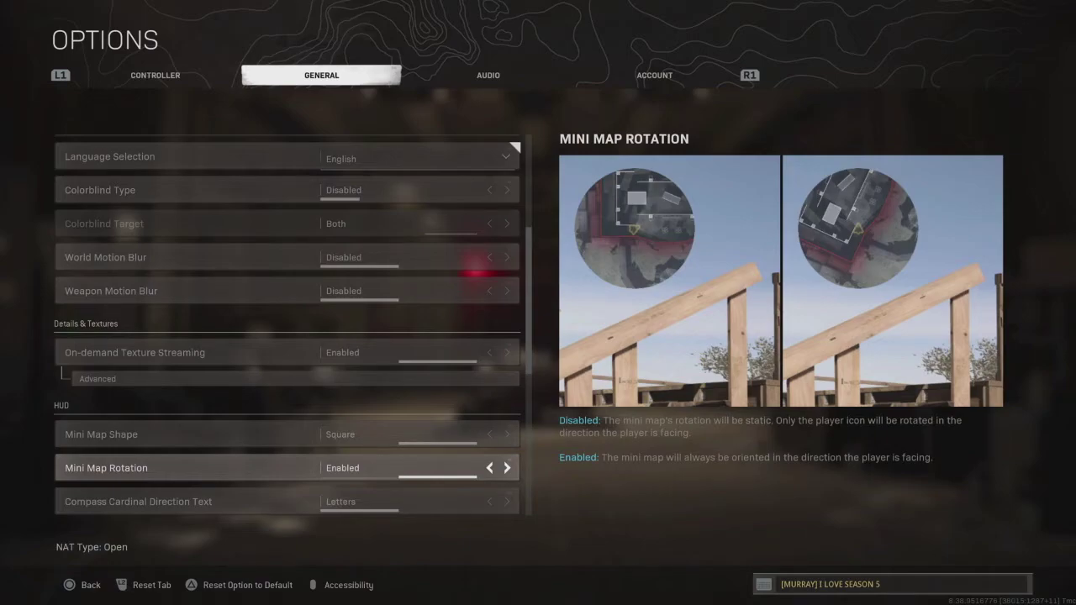
key("Down")
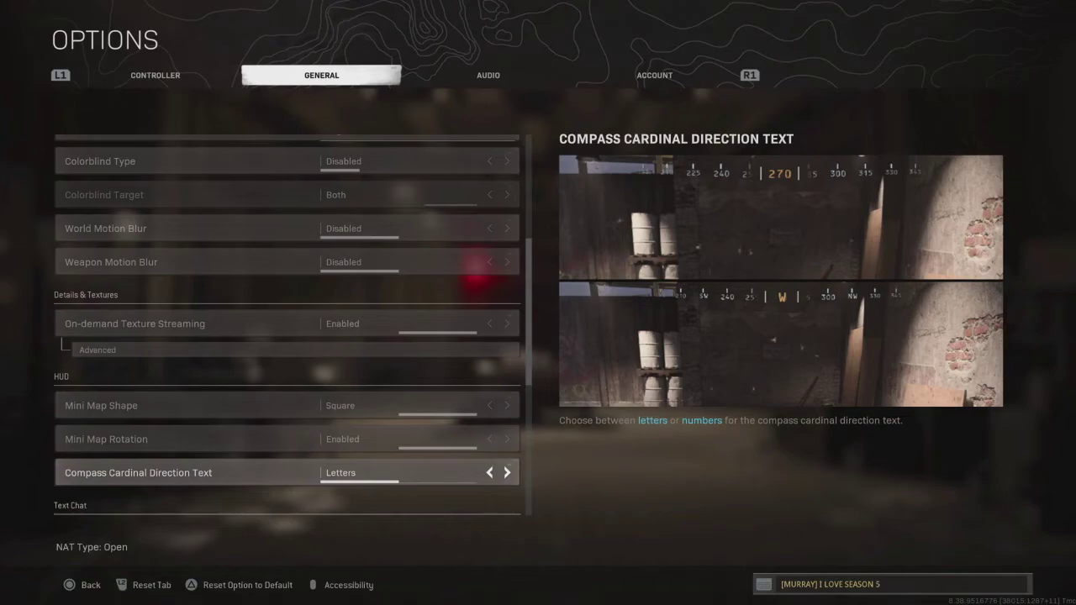
key("Down")
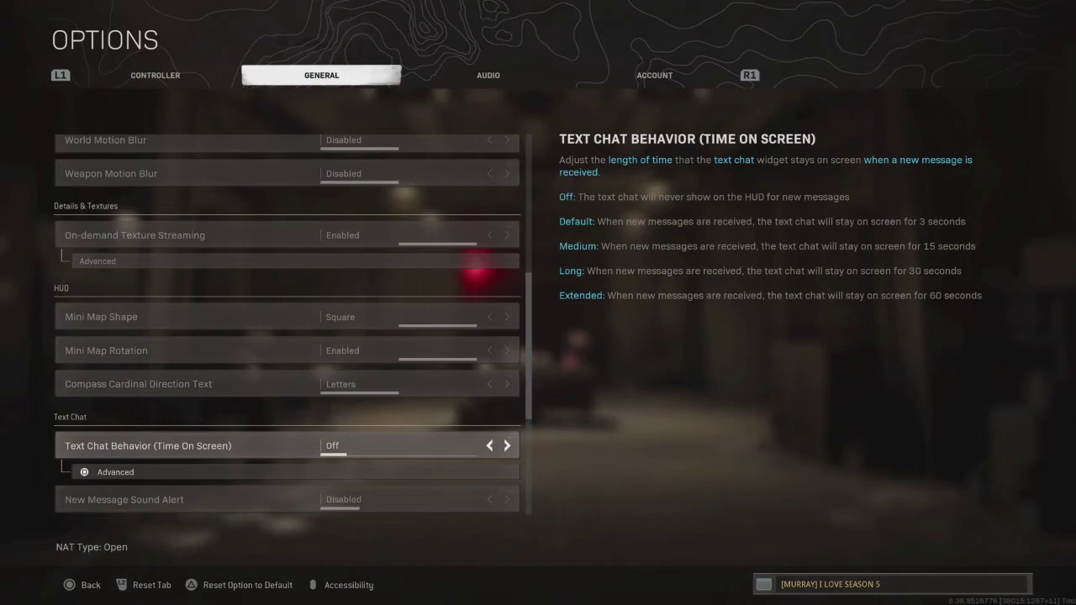
key("Down")
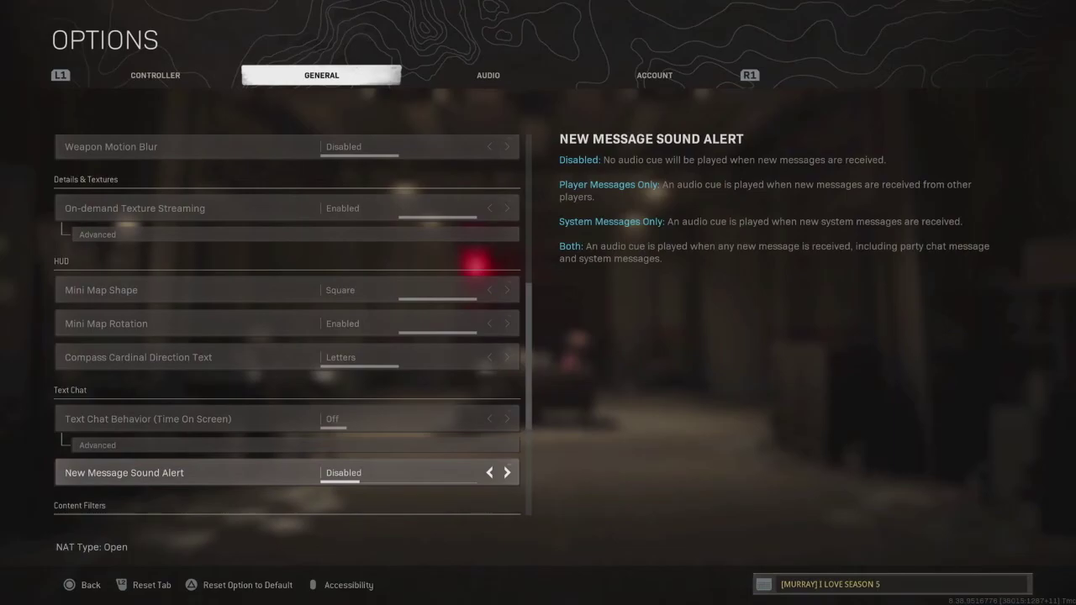
Examine the content filter options, including Text Chat and Profanity Filter.
key("Down")
key("Down")
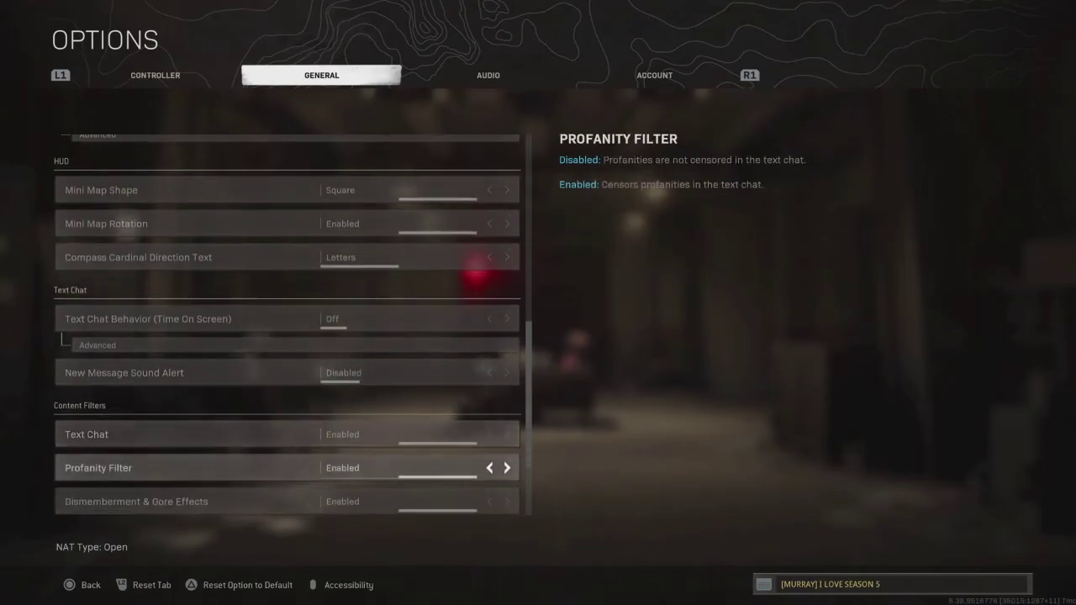
key("Down")
key("Down")
key("Up")
key("Up")
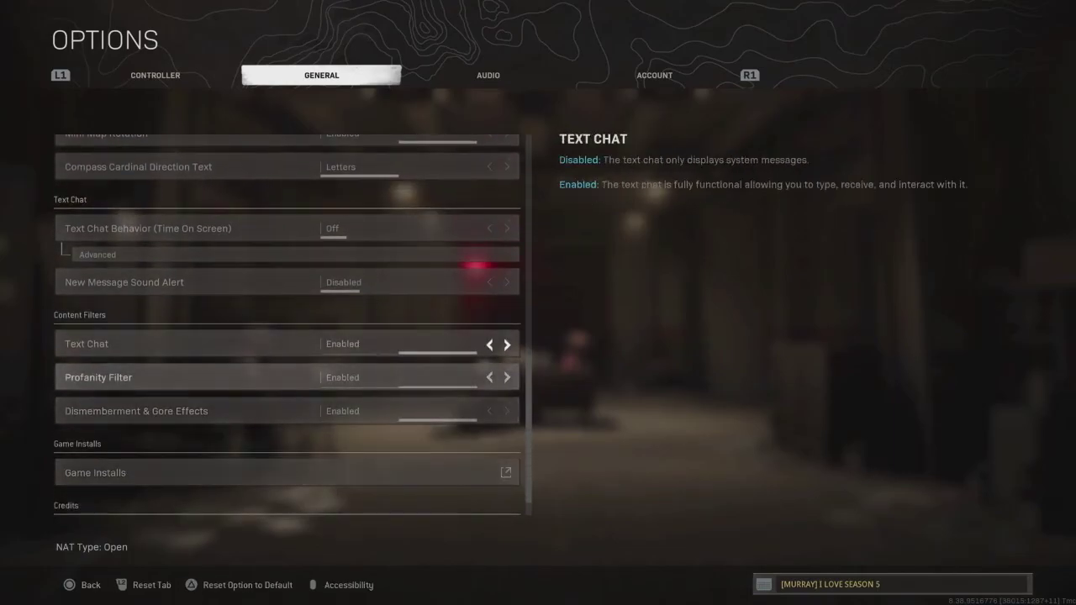
key("Up")
key("Down")
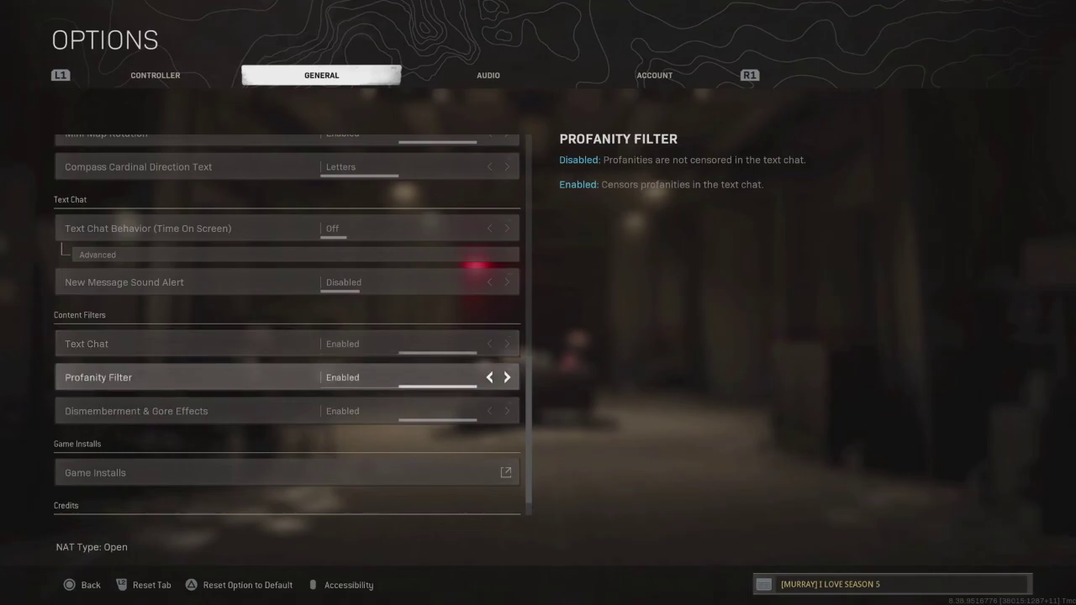
Open the Credits entry at the end of the general options.
key("Down")
key("Down")
key("Down")
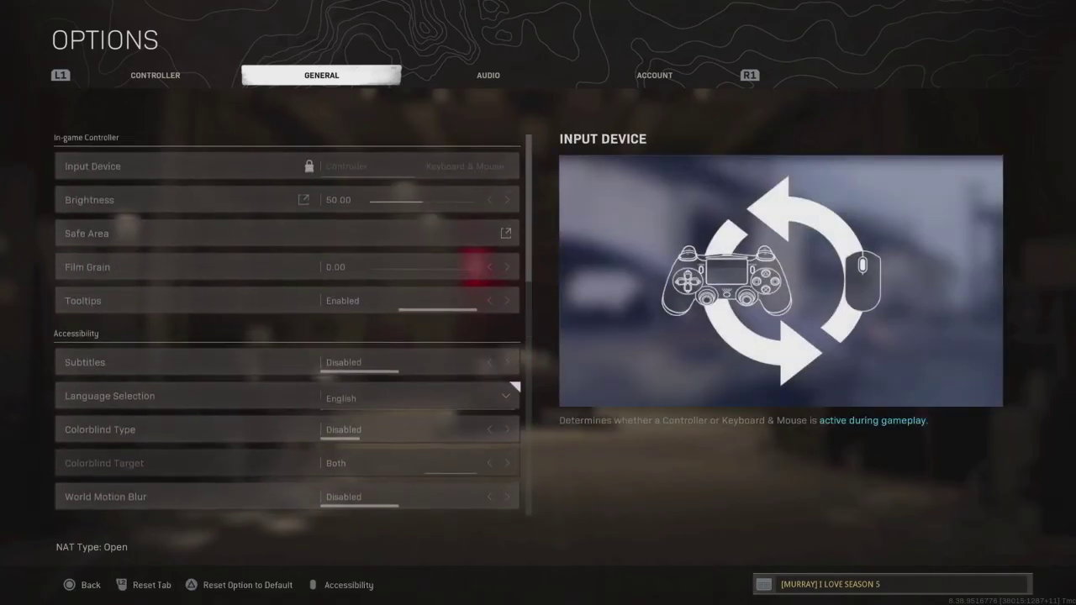
key("Up")
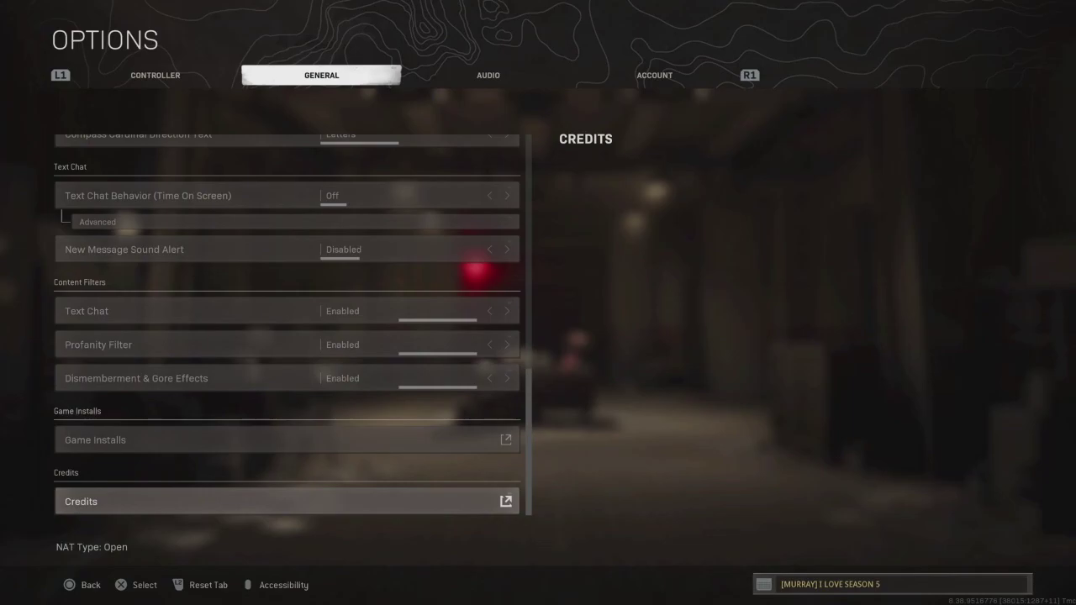
key("Return")
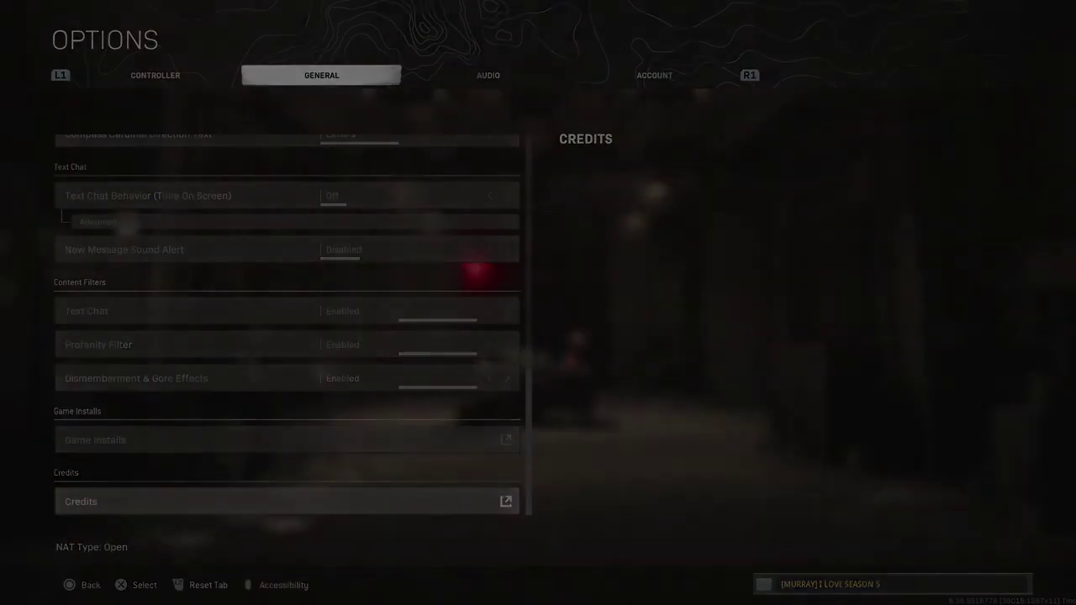